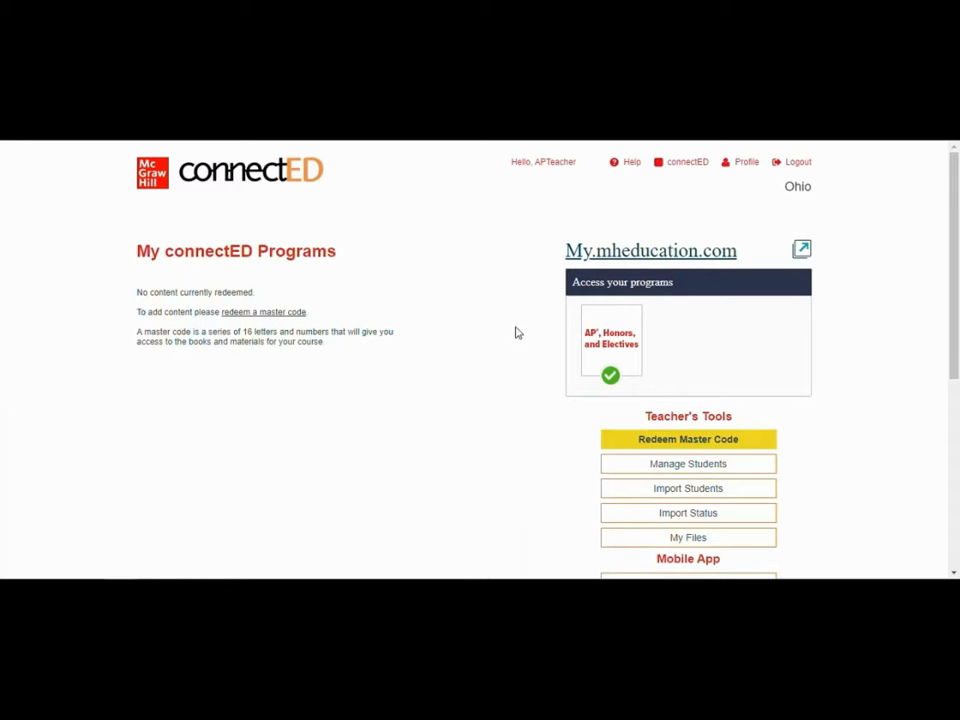
Open the AP, Honors, and Electives login page and look over the teacher account registration form linked from it
{"action": "left_click", "coordinate": [614, 338]}
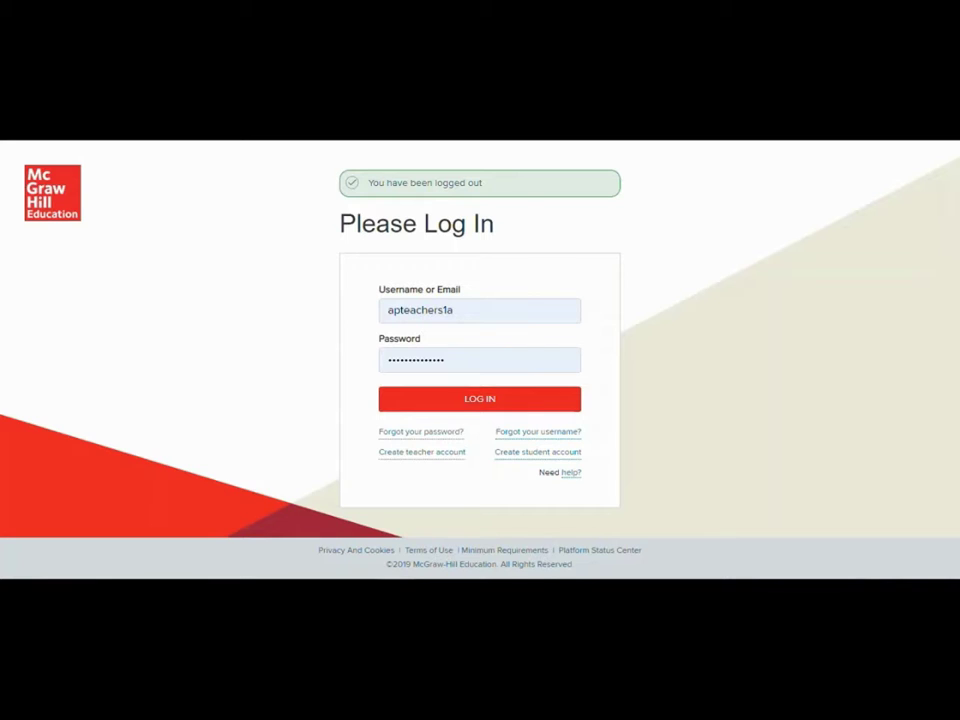
{"action": "left_click", "coordinate": [409, 458]}
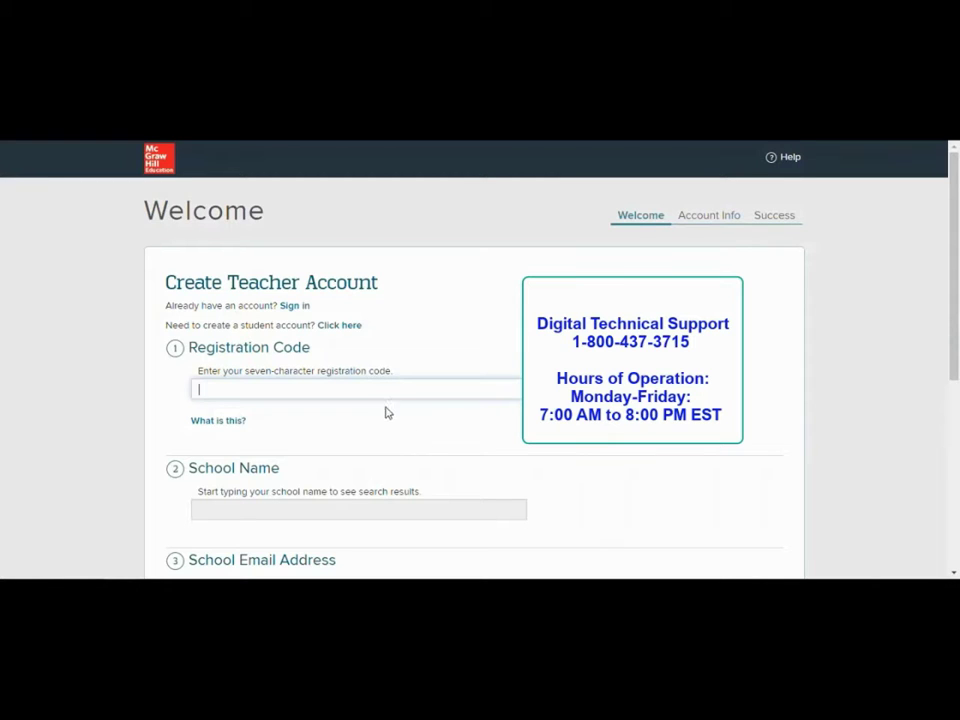
{"action": "scroll", "coordinate": [444, 335], "scroll_direction": "down", "scroll_amount": 1}
{"action": "scroll", "coordinate": [444, 337], "scroll_direction": "down", "scroll_amount": 1}
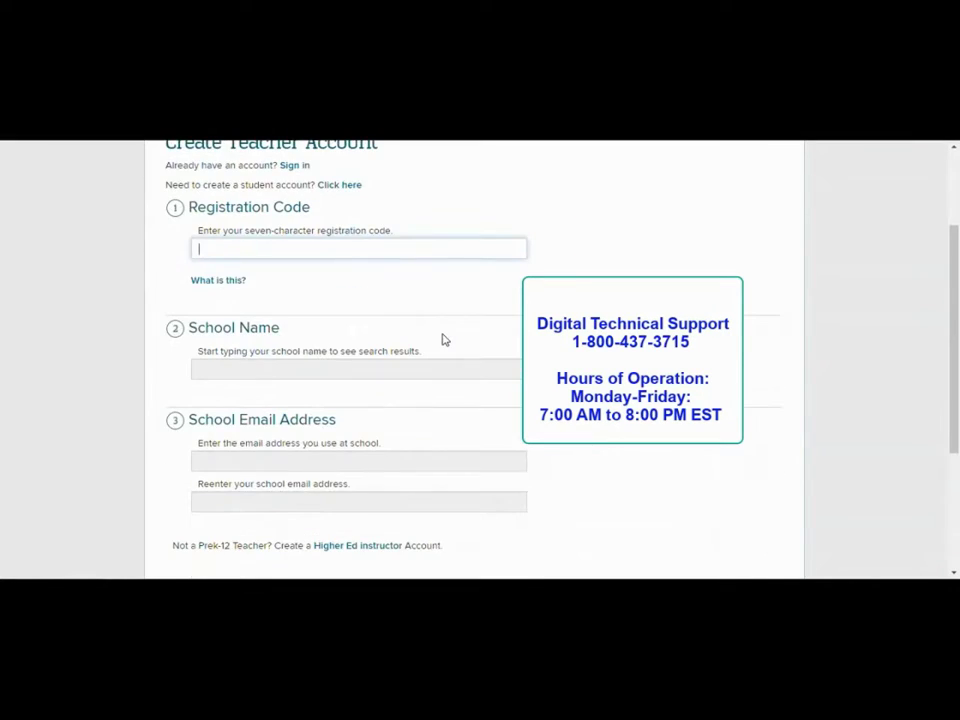
{"action": "scroll", "coordinate": [444, 339], "scroll_direction": "down", "scroll_amount": 2}
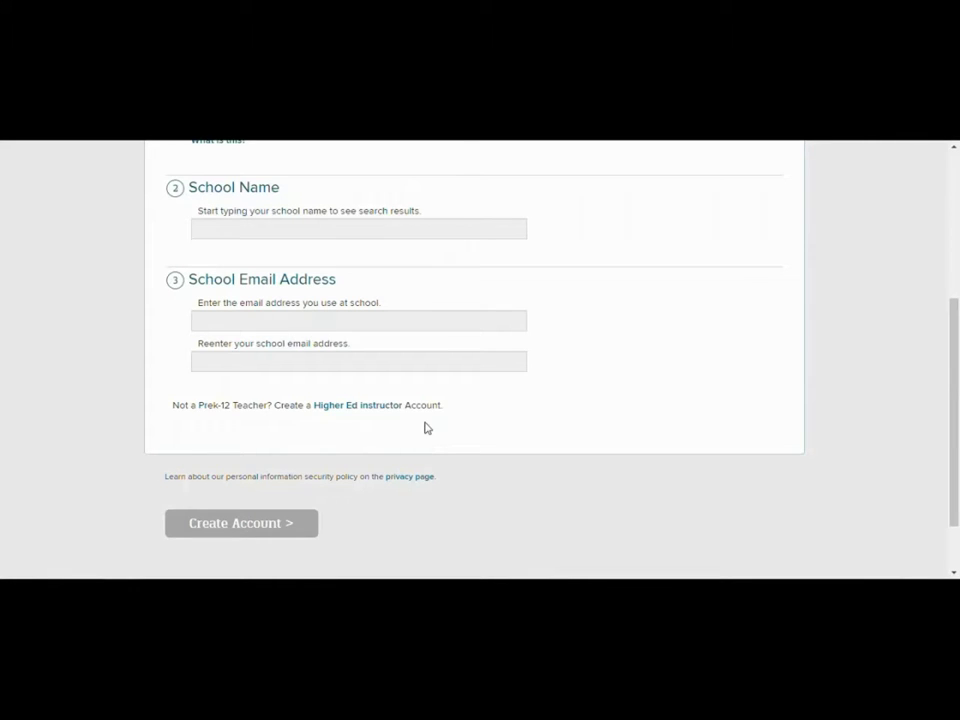
{"action": "scroll", "coordinate": [426, 430], "scroll_direction": "up", "scroll_amount": 4}
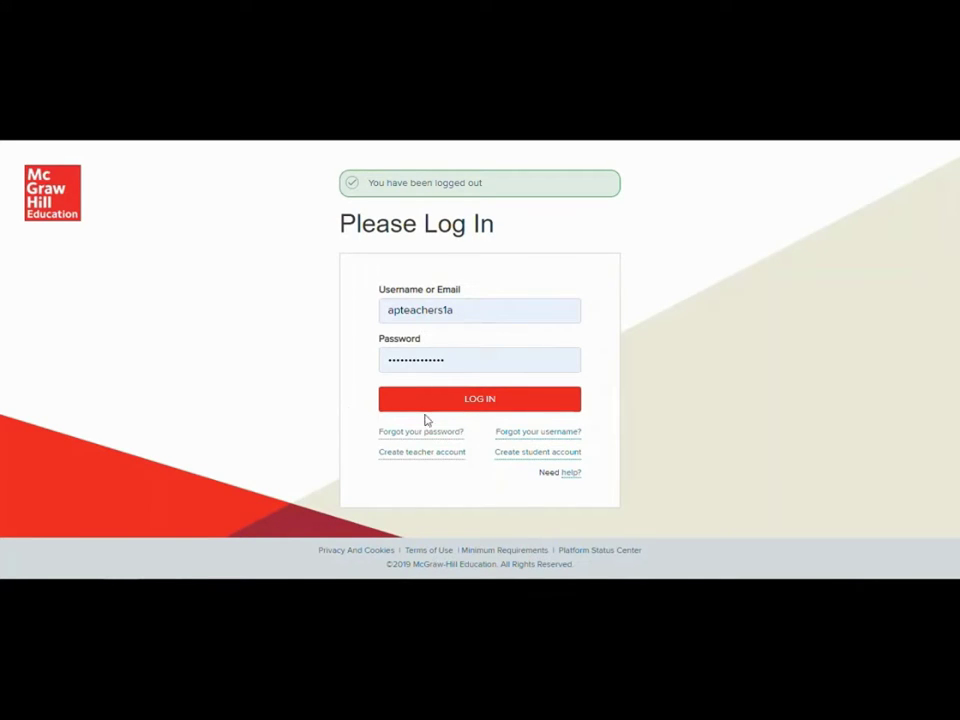
Log in to the AP, Honors, and Electives platform with the prefilled teacher credentials
{"action": "left_click", "coordinate": [456, 400]}
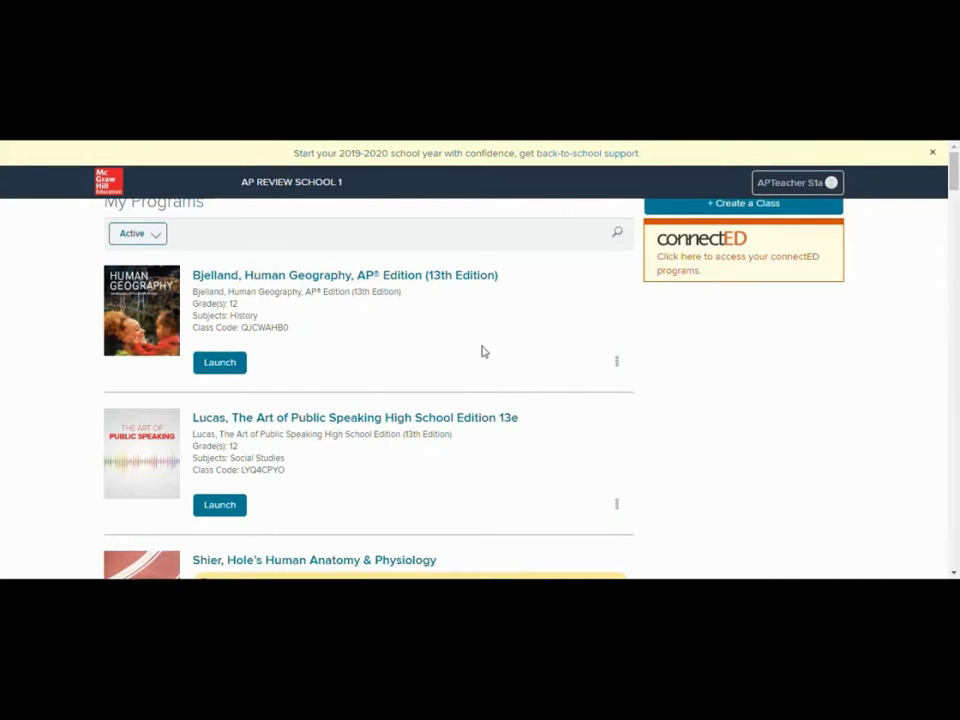
Look over the program library and class details form for a new class, and leave without creating it
{"action": "left_click", "coordinate": [714, 210]}
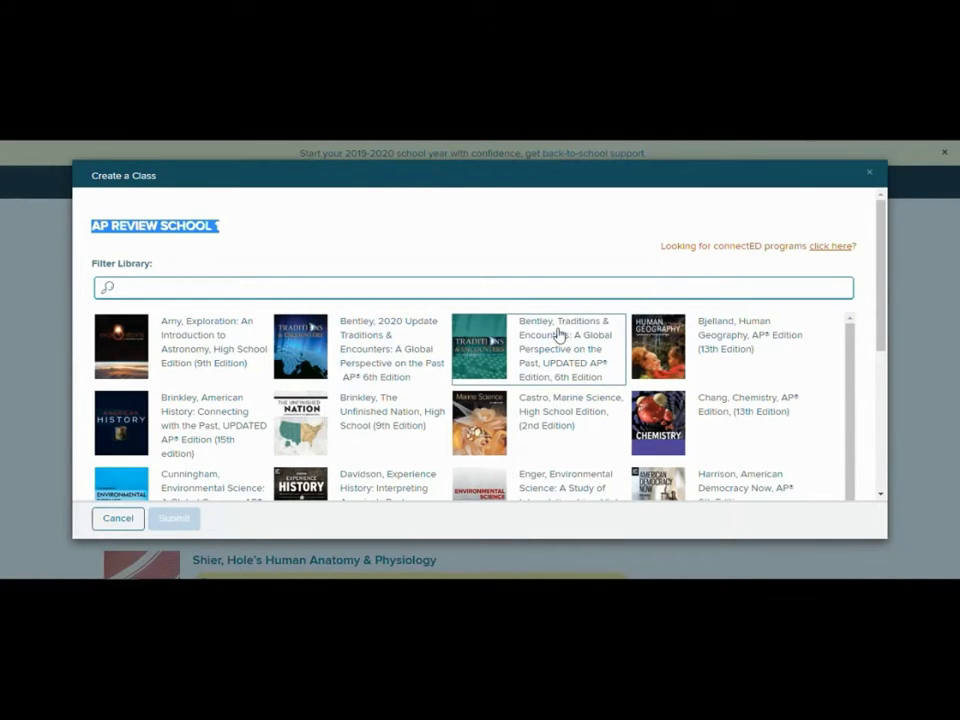
{"action": "scroll", "coordinate": [390, 400], "scroll_direction": "down", "scroll_amount": 1}
{"action": "scroll", "coordinate": [390, 400], "scroll_direction": "down", "scroll_amount": 3}
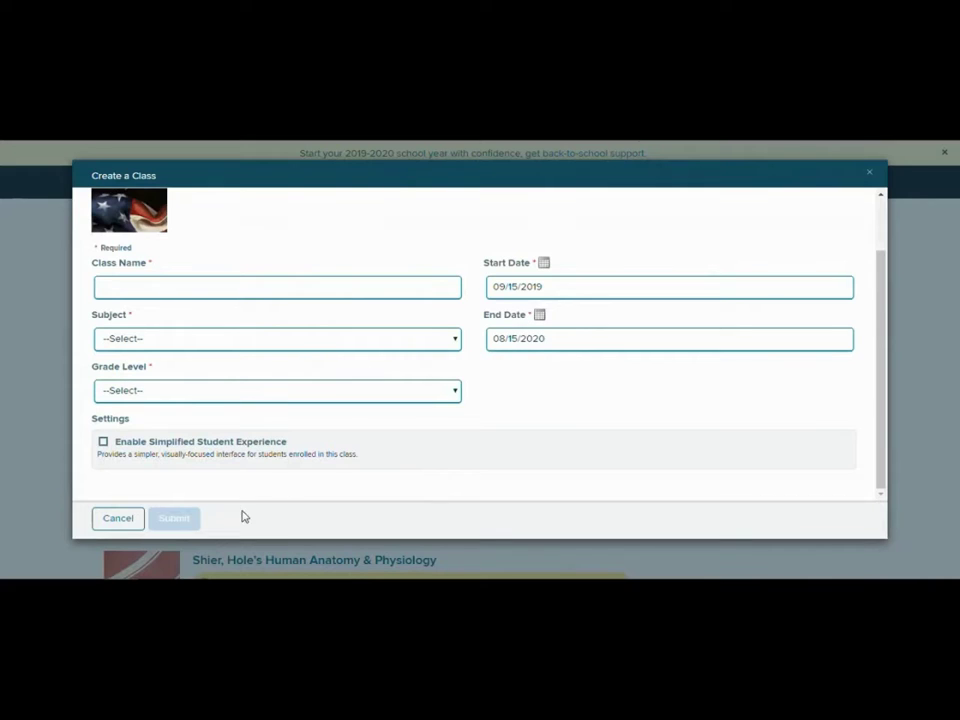
{"action": "left_click", "coordinate": [124, 519]}
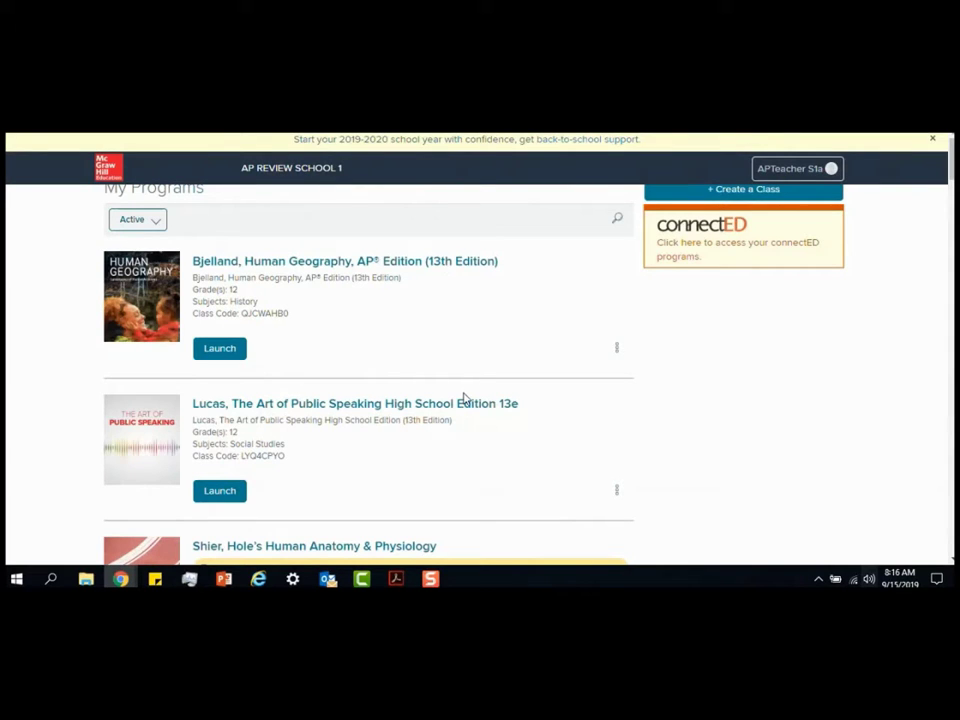
Browse the active programs and their class codes down to the AP US History classes
{"action": "scroll", "coordinate": [465, 399], "scroll_direction": "down", "scroll_amount": 5}
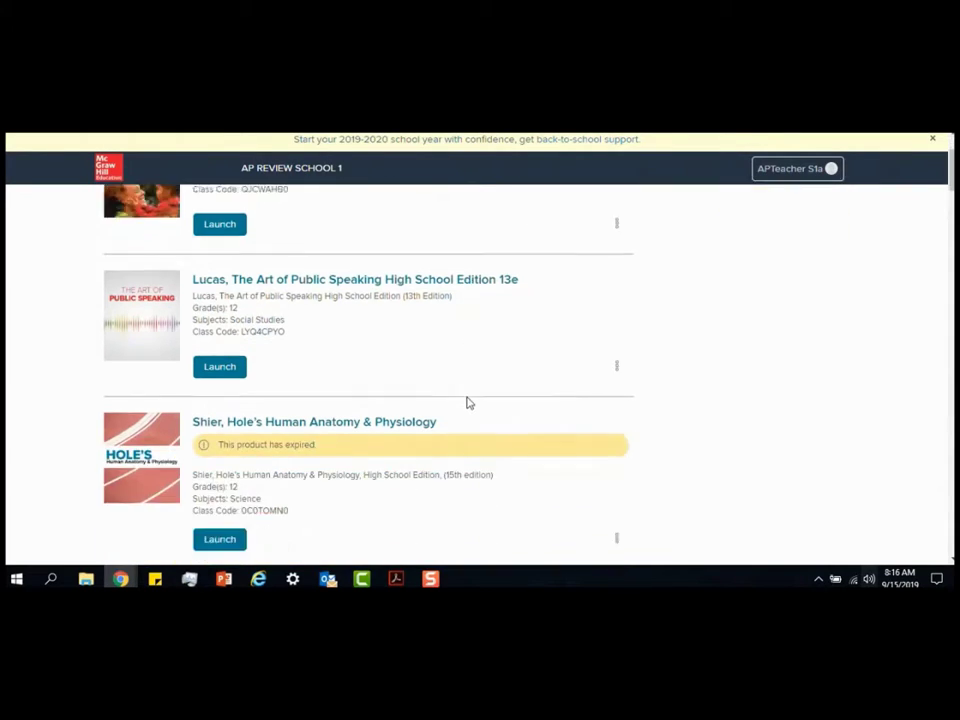
{"action": "scroll", "coordinate": [463, 401], "scroll_direction": "down", "scroll_amount": 6}
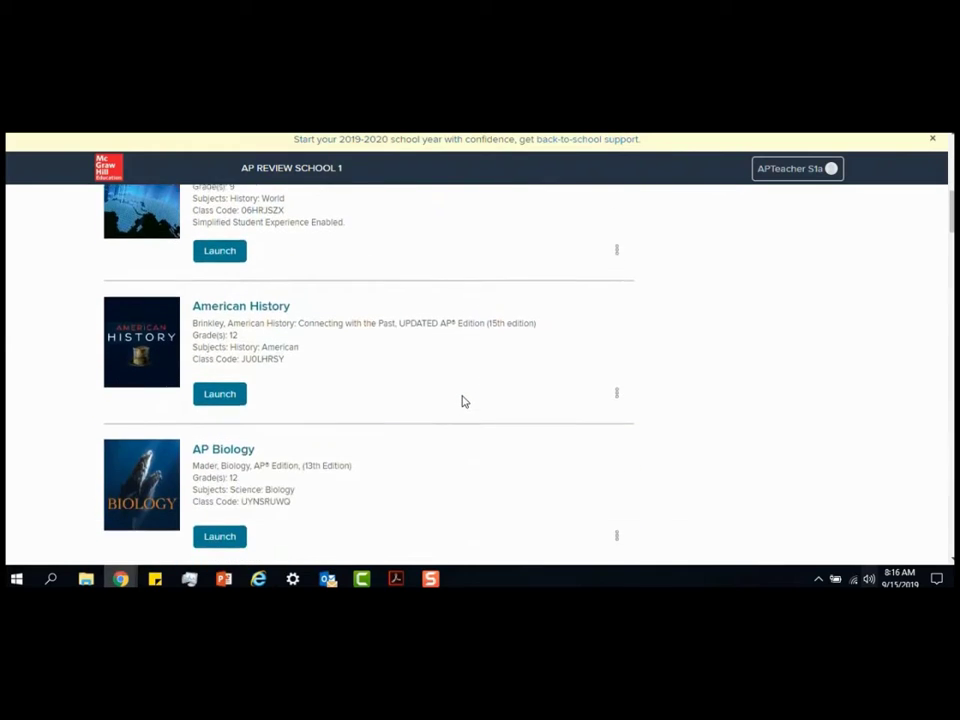
{"action": "scroll", "coordinate": [463, 401], "scroll_direction": "down", "scroll_amount": 3}
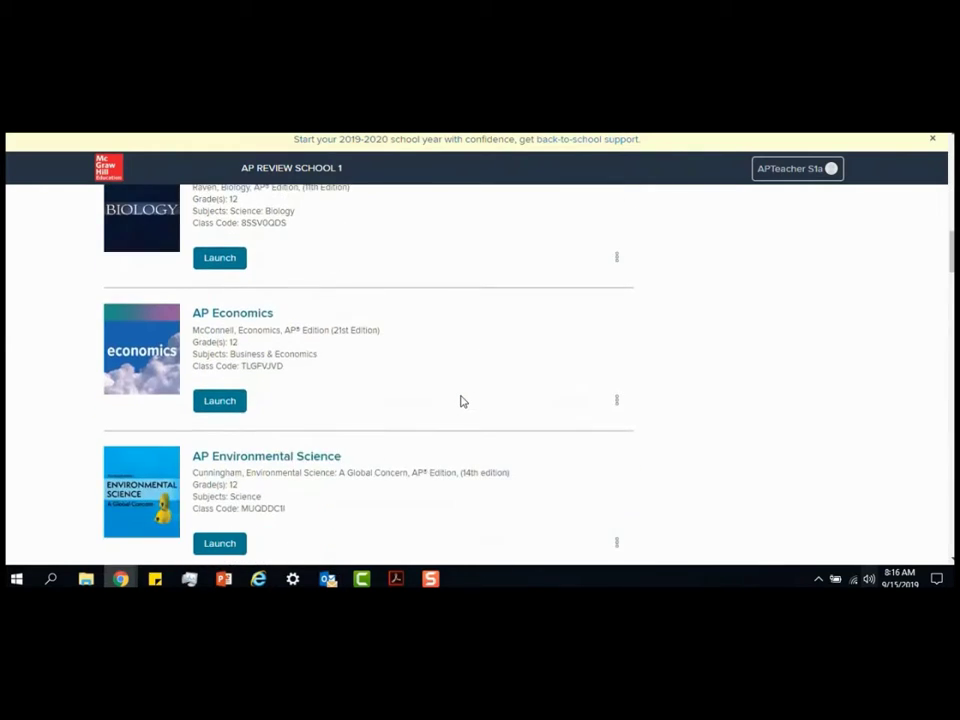
{"action": "scroll", "coordinate": [462, 398], "scroll_direction": "down", "scroll_amount": 4}
{"action": "scroll", "coordinate": [466, 395], "scroll_direction": "down", "scroll_amount": 7}
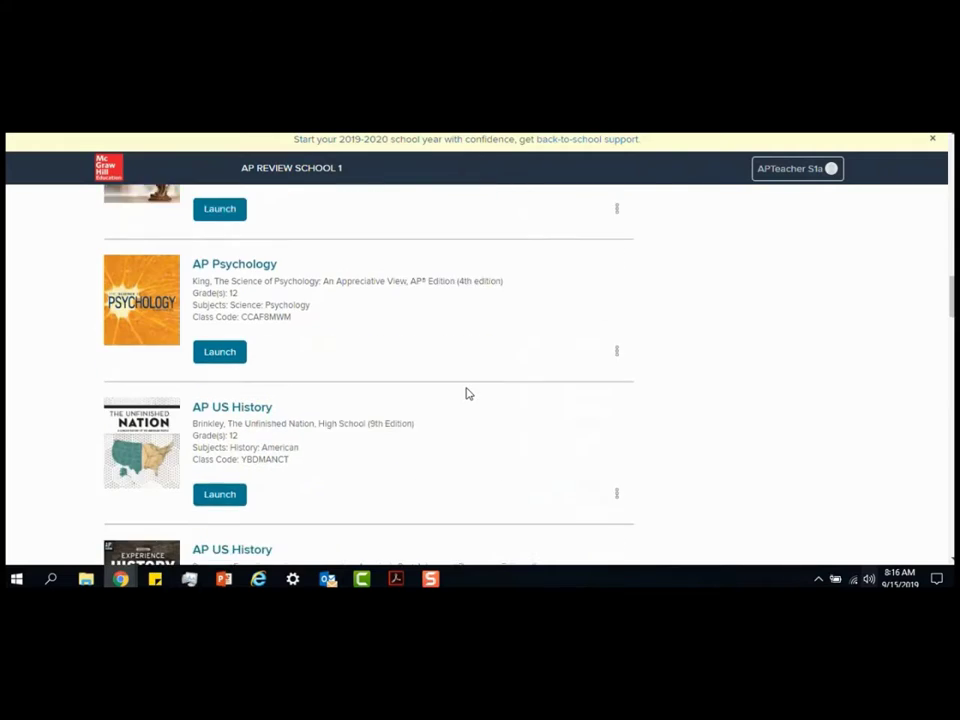
{"action": "scroll", "coordinate": [466, 398], "scroll_direction": "up", "scroll_amount": 1}
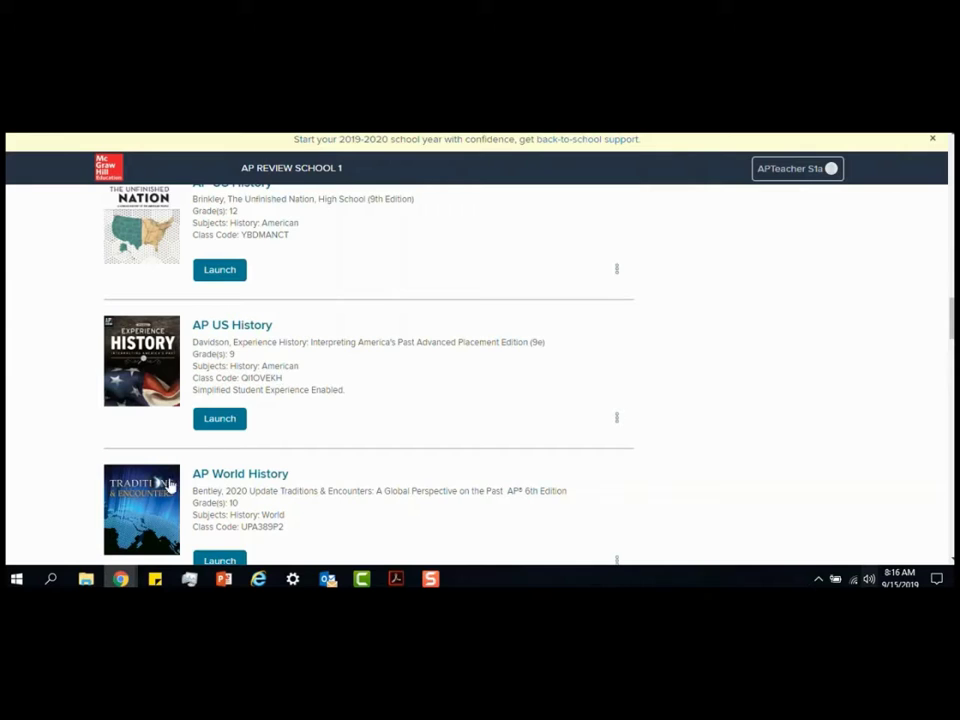
Switch to the browser window with the empty login page and examine the student account registration form
{"action": "mouse_move", "coordinate": [120, 578]}
{"action": "left_click", "coordinate": [203, 545]}
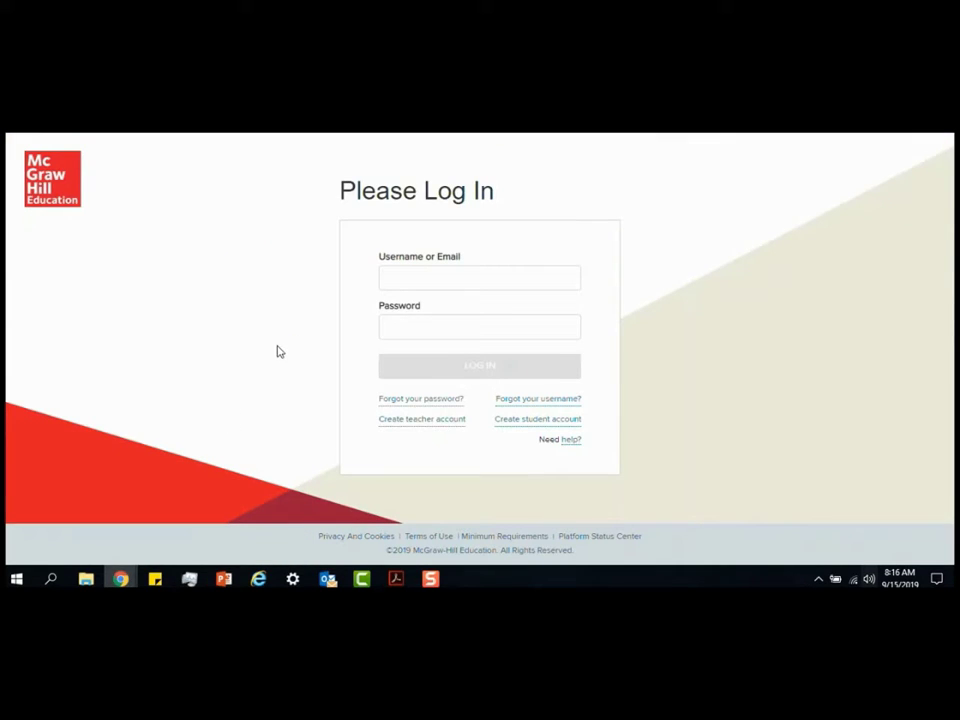
{"action": "left_click", "coordinate": [547, 424]}
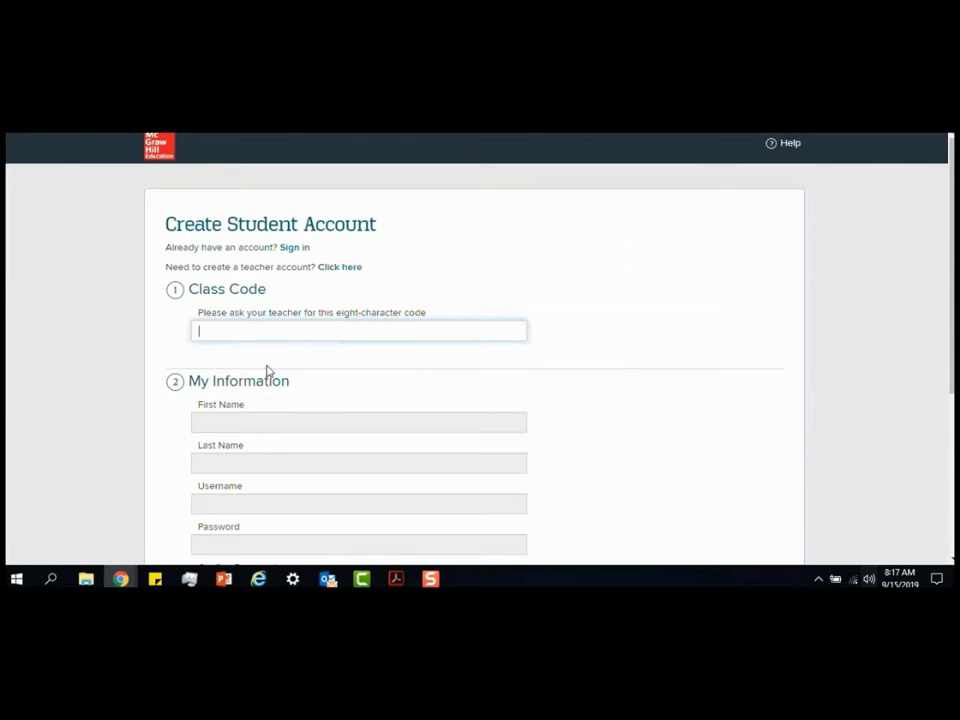
{"action": "scroll", "coordinate": [232, 415], "scroll_direction": "down", "scroll_amount": 1}
{"action": "scroll", "coordinate": [232, 412], "scroll_direction": "down", "scroll_amount": 2}
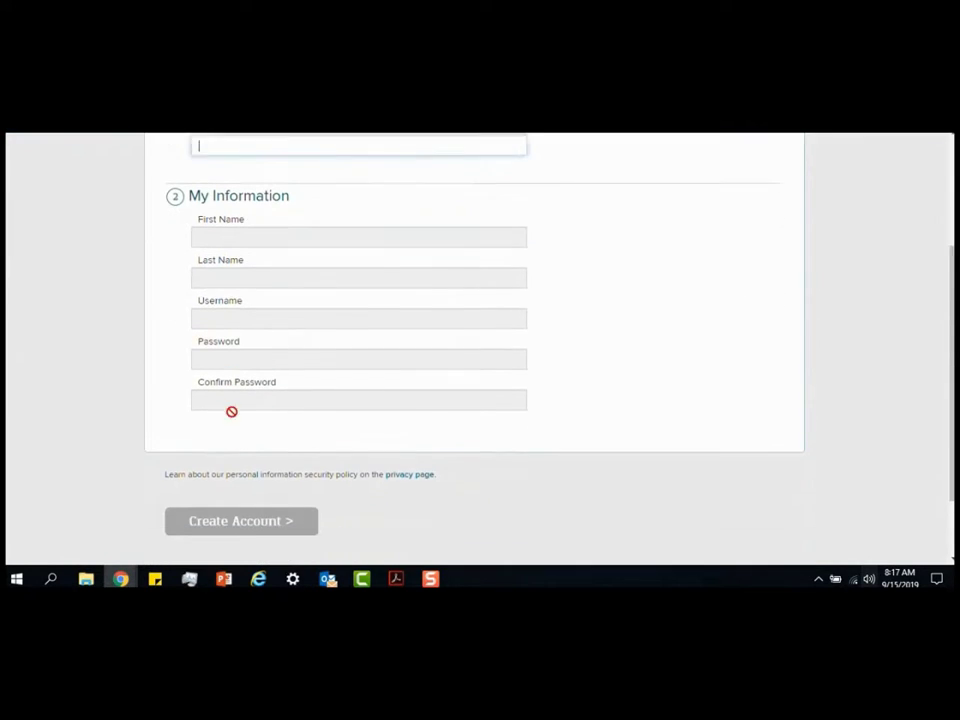
{"action": "scroll", "coordinate": [276, 377], "scroll_direction": "up", "scroll_amount": 2}
{"action": "scroll", "coordinate": [252, 377], "scroll_direction": "up", "scroll_amount": 1}
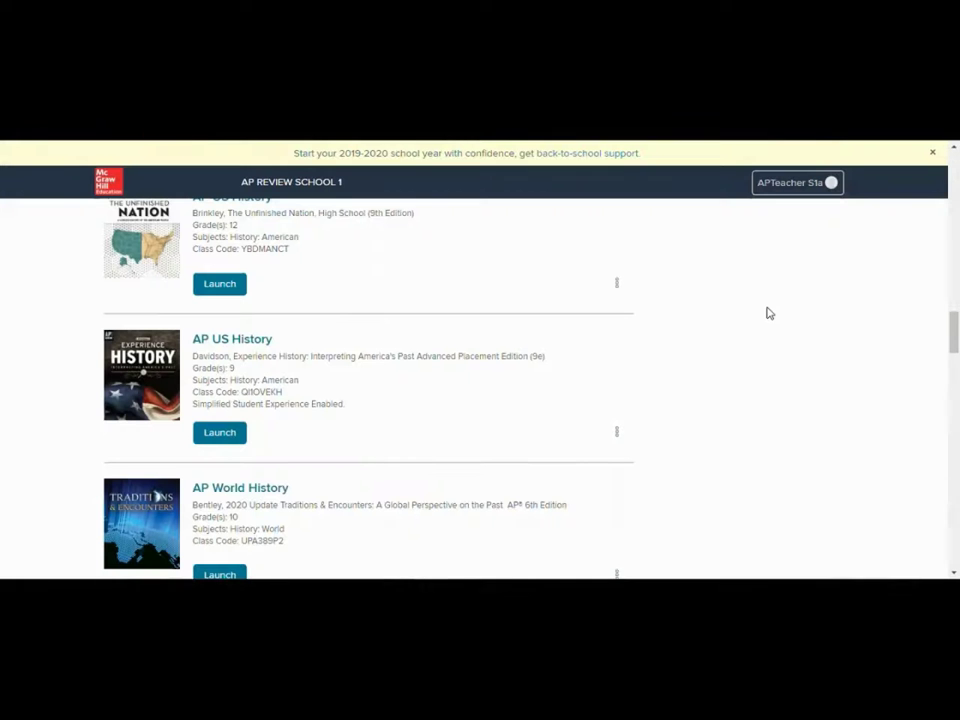
Launch the AP US History class that uses Davidson, Experience History, and open its student roster for editing
{"action": "left_click", "coordinate": [220, 436]}
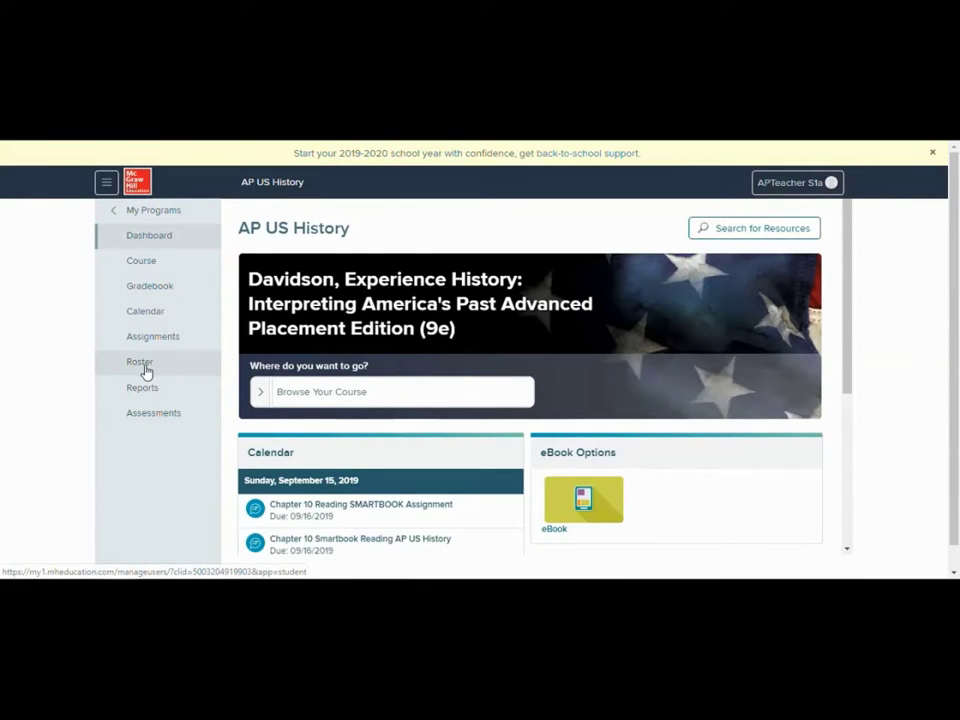
{"action": "left_click", "coordinate": [141, 368]}
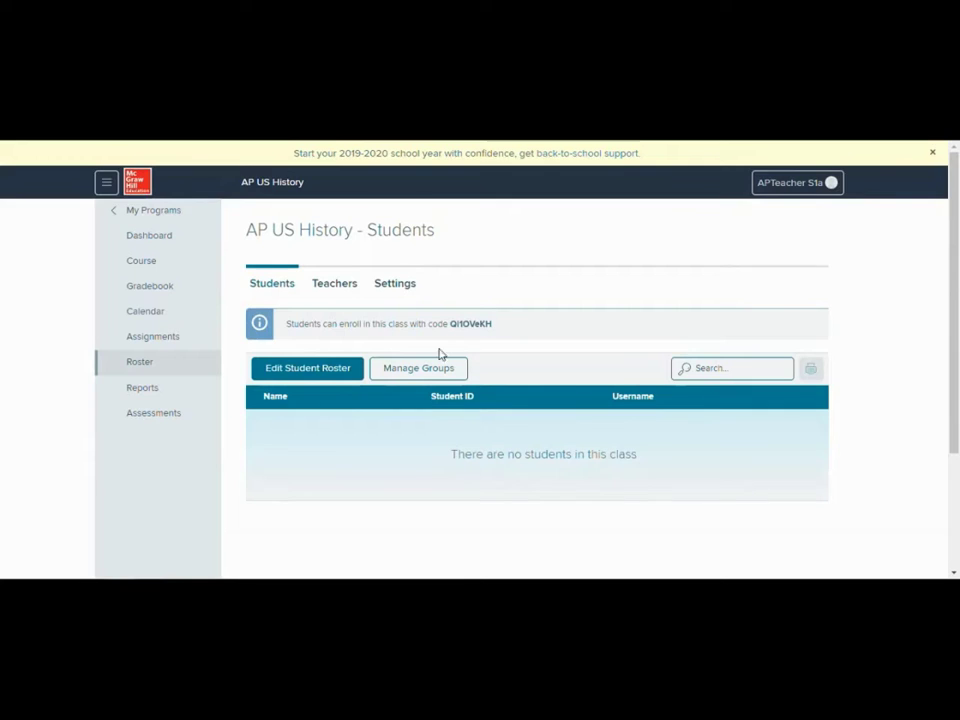
{"action": "left_click", "coordinate": [297, 372]}
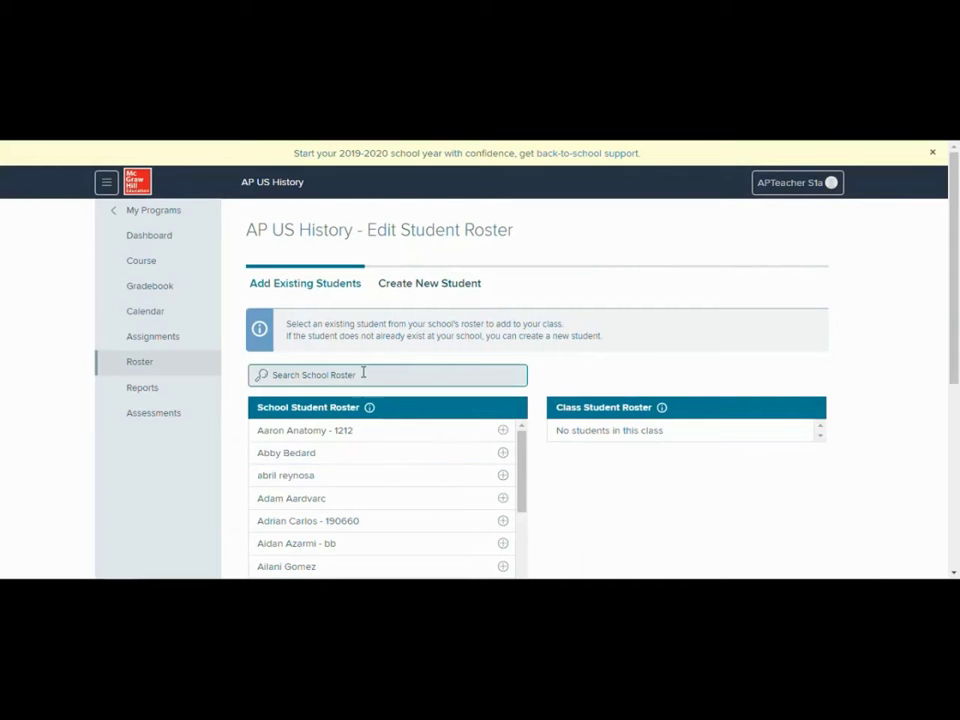
{"action": "scroll", "coordinate": [420, 385], "scroll_direction": "down", "scroll_amount": 1}
{"action": "scroll", "coordinate": [470, 396], "scroll_direction": "down", "scroll_amount": 1}
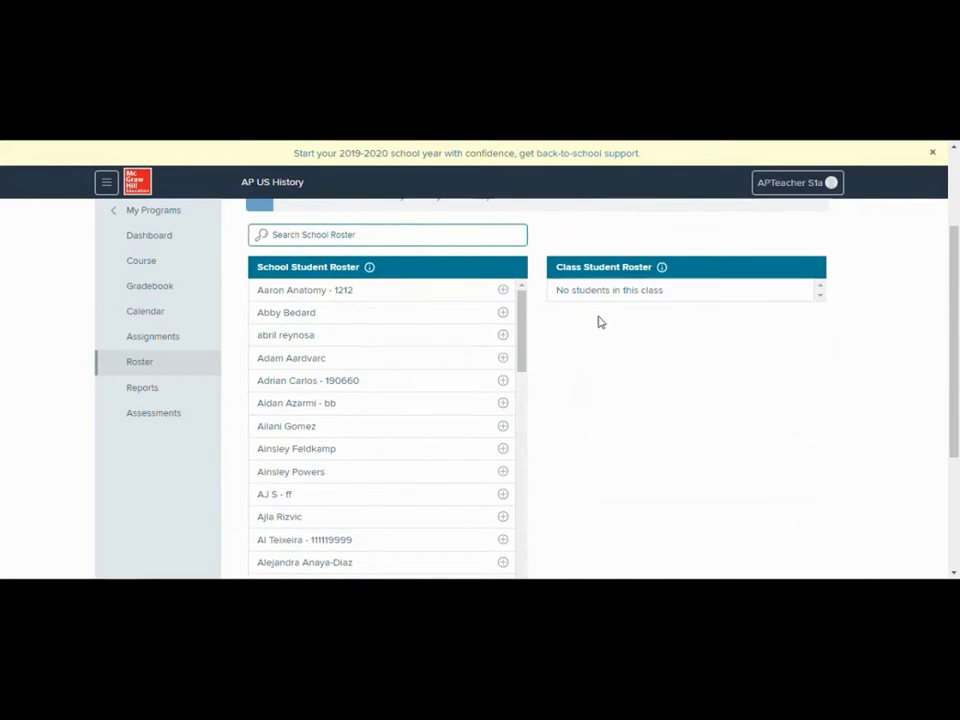
{"action": "scroll", "coordinate": [449, 402], "scroll_direction": "up", "scroll_amount": 2}
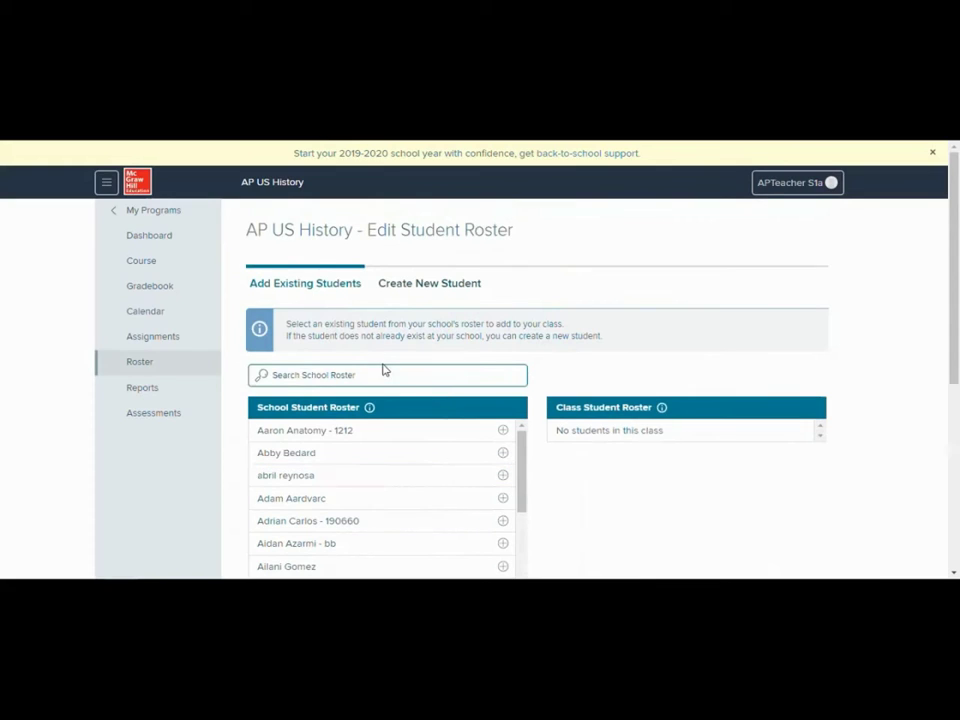
Examine the fields of the new student form, dismiss the Okta sign-in pop-up, and return to adding existing students
{"action": "left_click", "coordinate": [431, 284]}
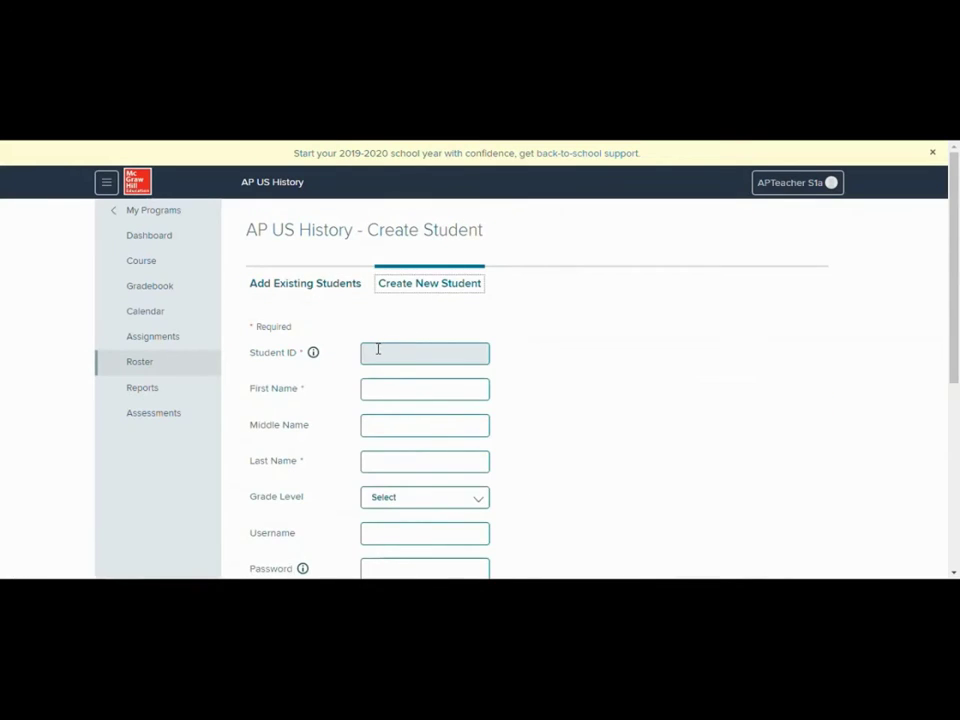
{"action": "scroll", "coordinate": [381, 352], "scroll_direction": "down", "scroll_amount": 1}
{"action": "scroll", "coordinate": [394, 330], "scroll_direction": "up", "scroll_amount": 1}
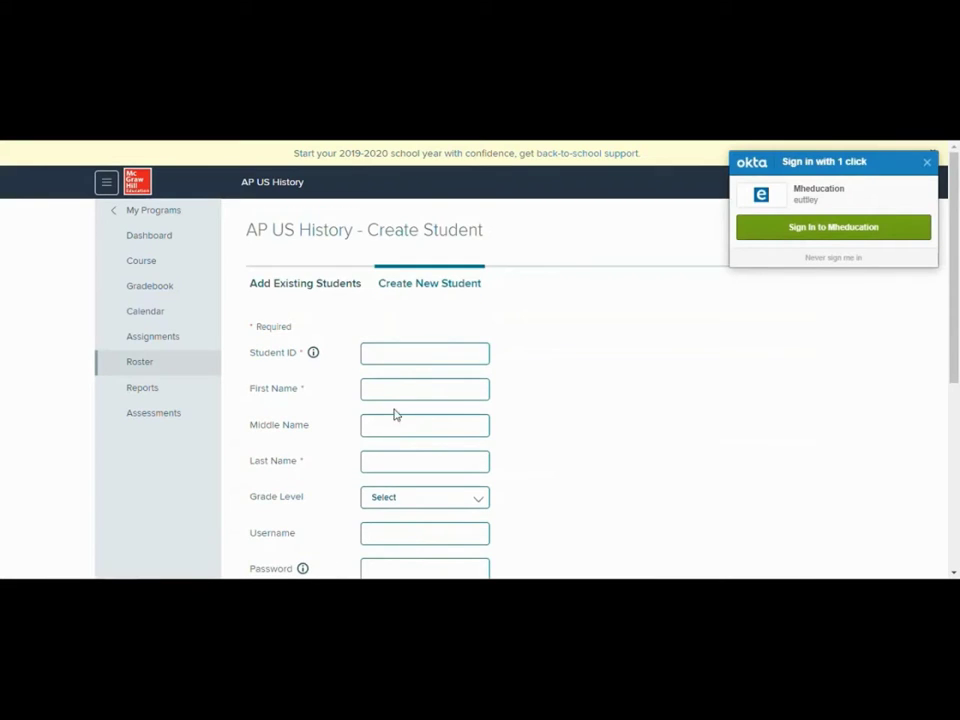
{"action": "scroll", "coordinate": [396, 435], "scroll_direction": "down", "scroll_amount": 2}
{"action": "scroll", "coordinate": [404, 448], "scroll_direction": "up", "scroll_amount": 2}
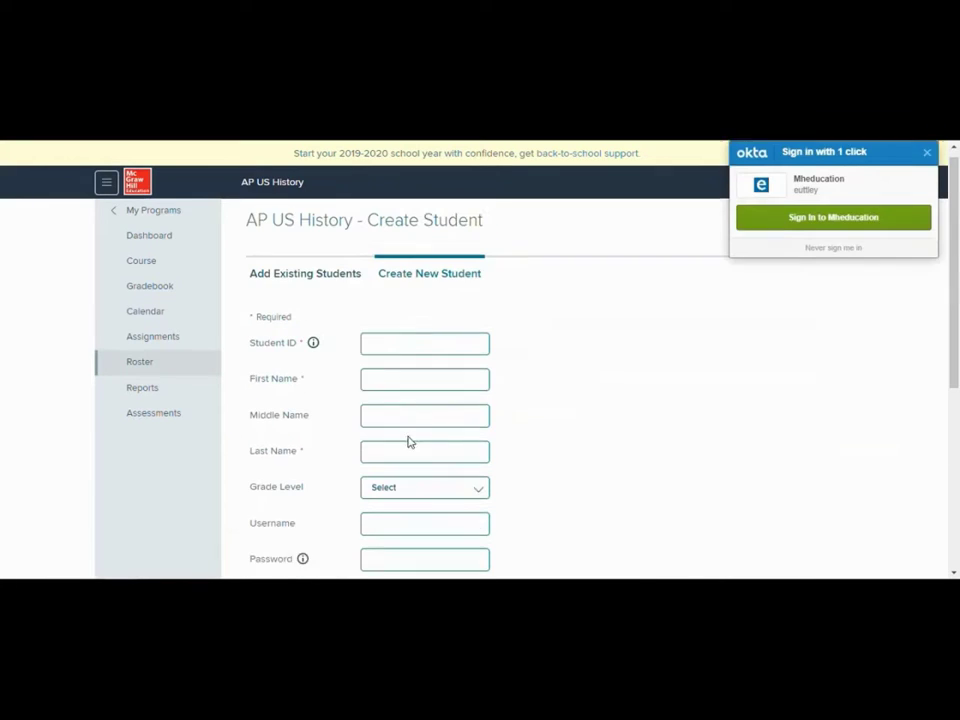
{"action": "left_click", "coordinate": [927, 152]}
{"action": "scroll", "coordinate": [419, 356], "scroll_direction": "down", "scroll_amount": 1}
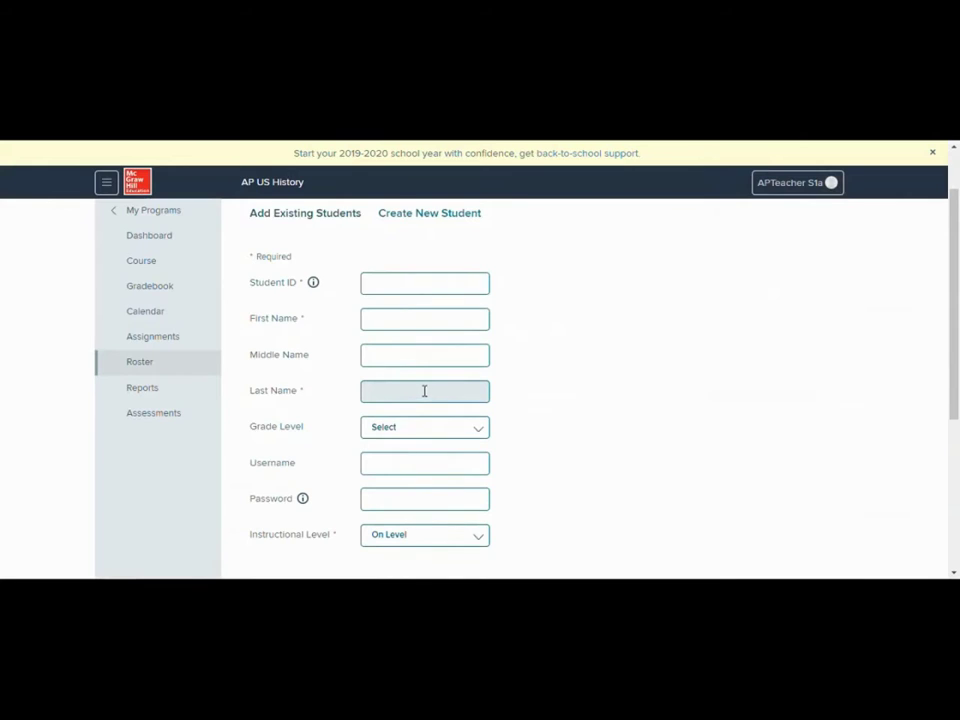
{"action": "scroll", "coordinate": [424, 391], "scroll_direction": "up", "scroll_amount": 1}
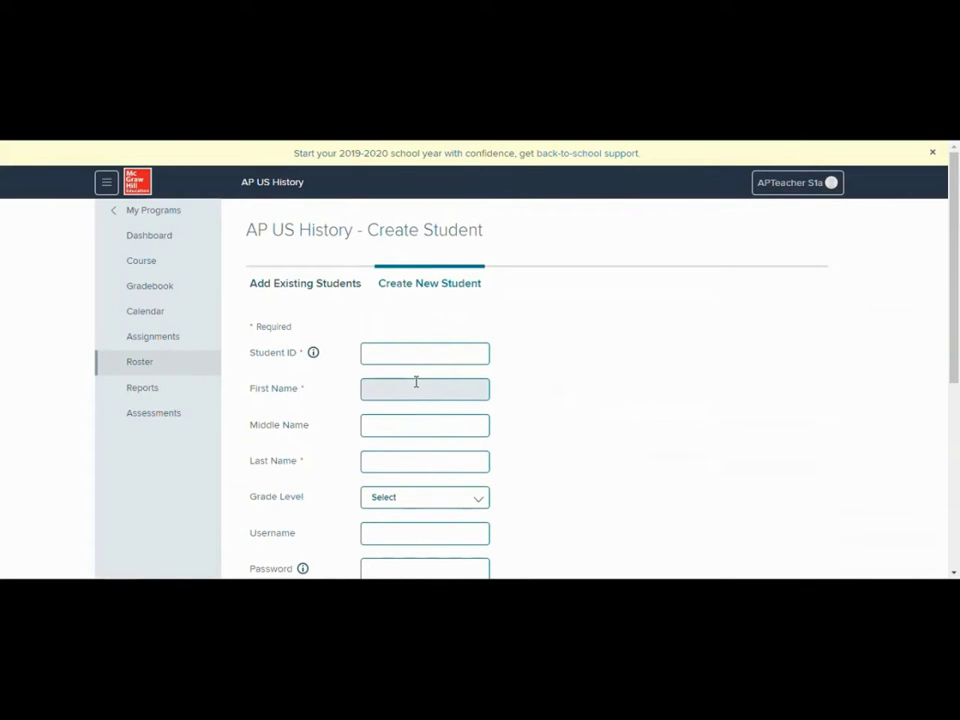
{"action": "left_click", "coordinate": [319, 282]}
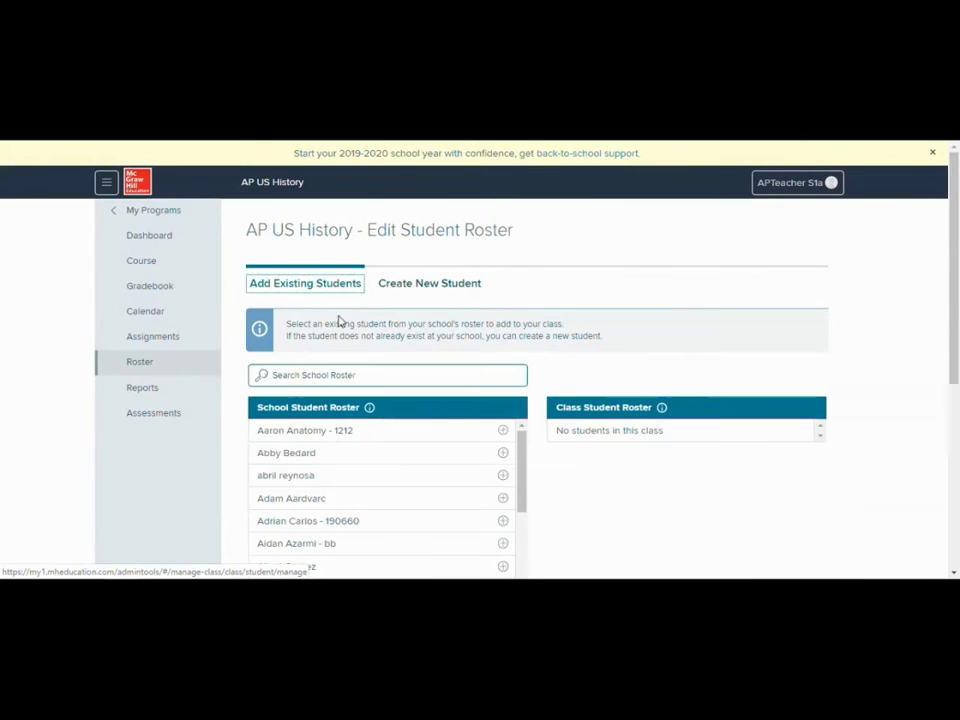